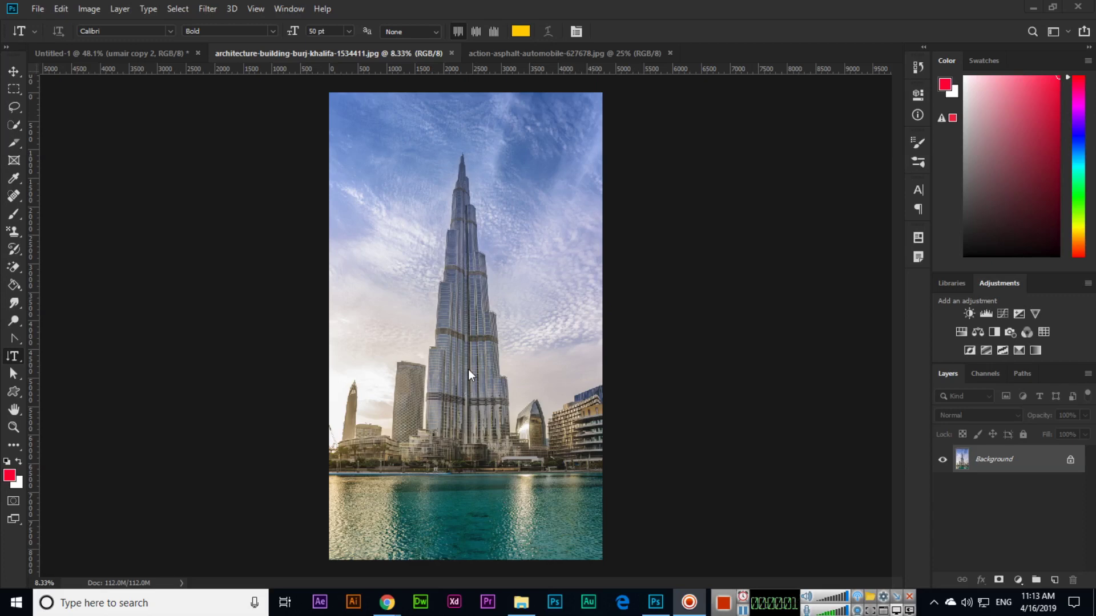
Step: Select the Vertical Type Mask Tool and undo an accidentally added guide
right_click(17, 359)
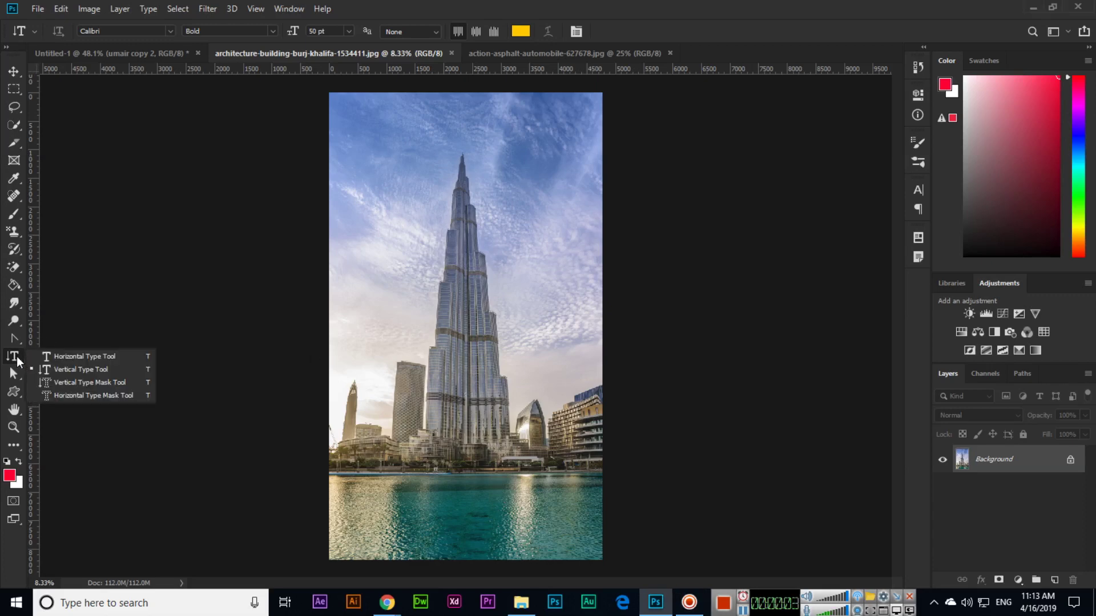
click(75, 383)
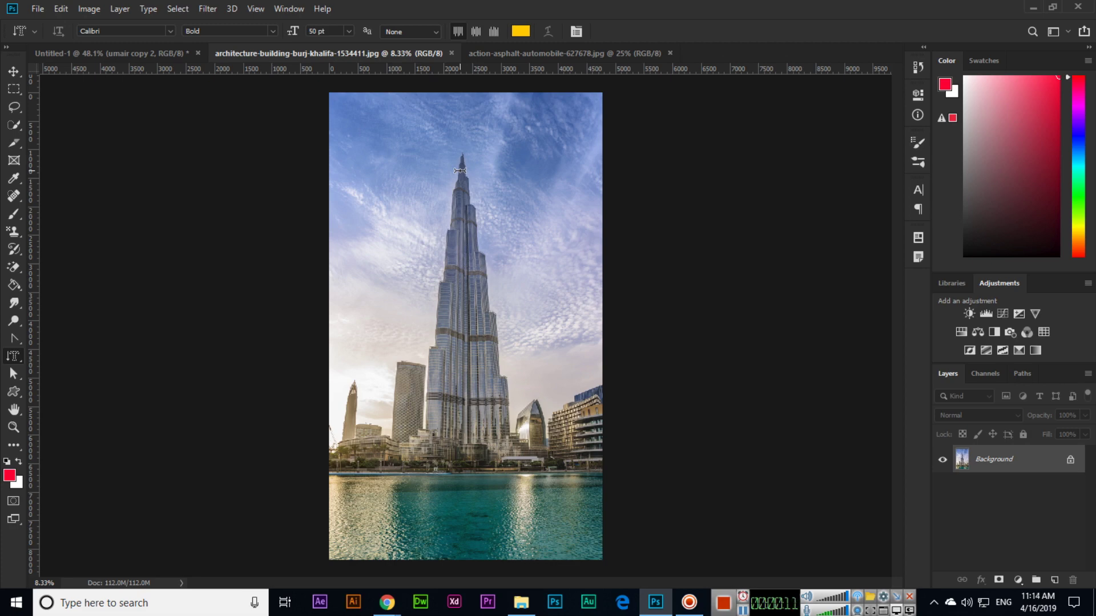
drag(34, 183, 95, 220)
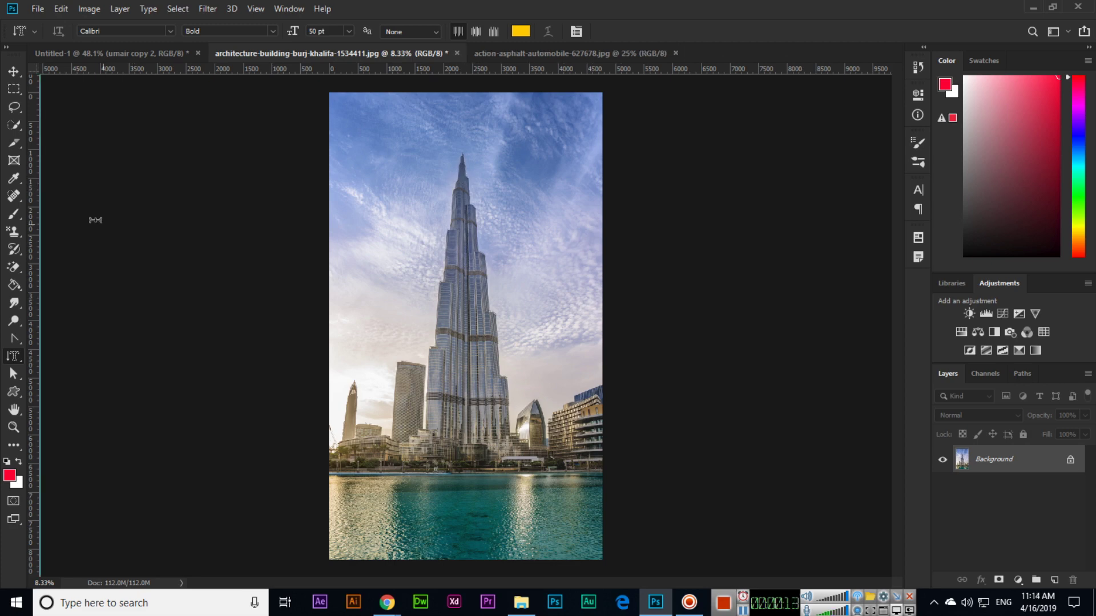
key(ctrl+z)
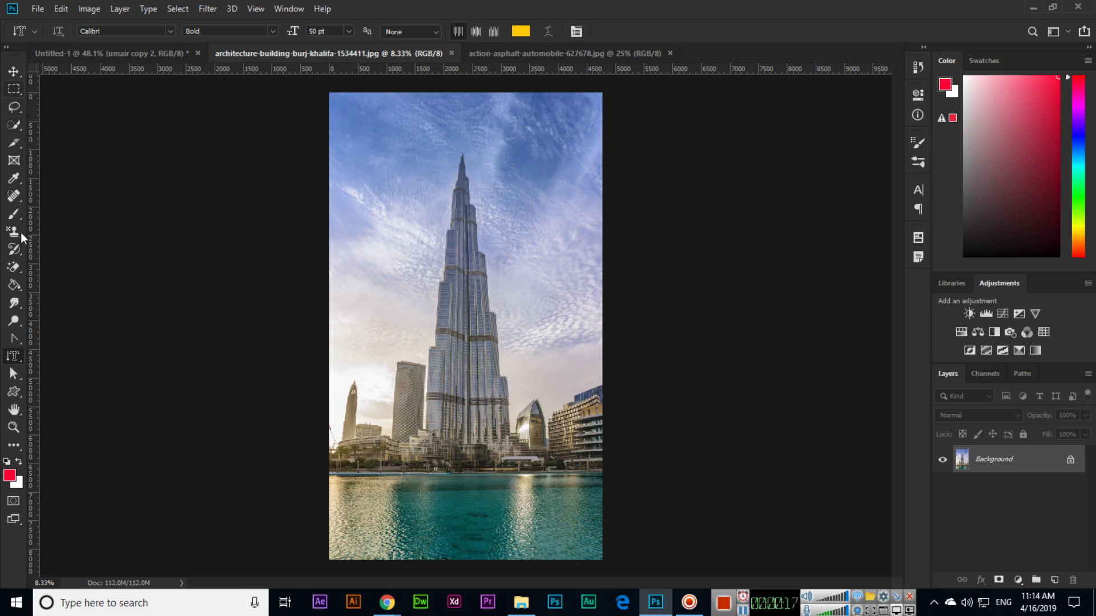
Step: Keep the Vertical Type Mask Tool active and start a vertical mask on the Burj Khalifa photo
right_click(14, 356)
click(77, 382)
click(464, 150)
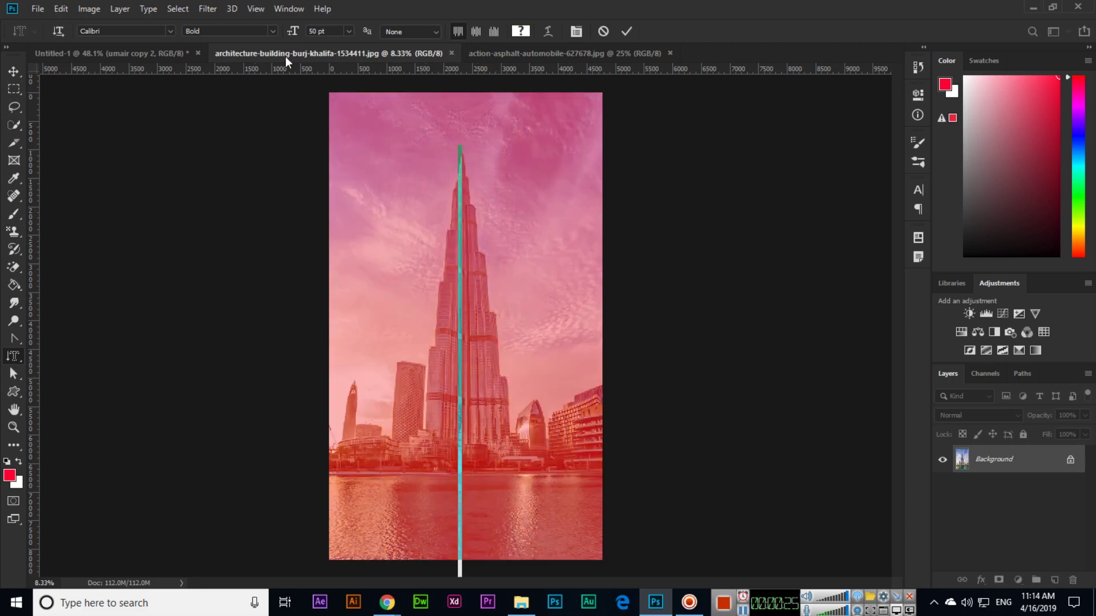
Step: Set type size to 300 pt, test a mask at the spire, then discard the selection
click(248, 36)
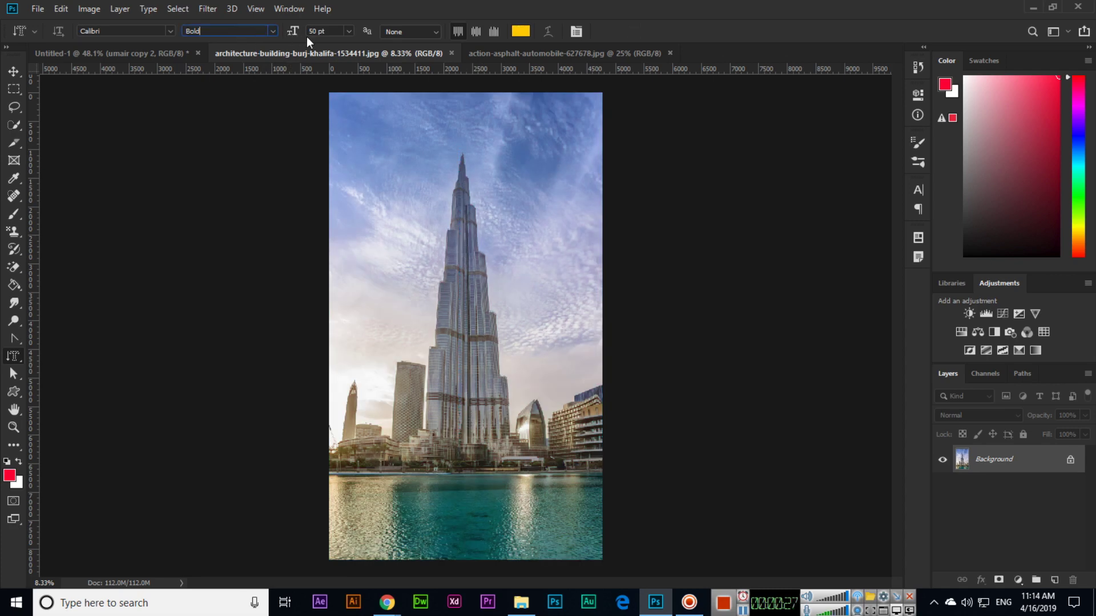
text(300)
key(Return)
click(462, 156)
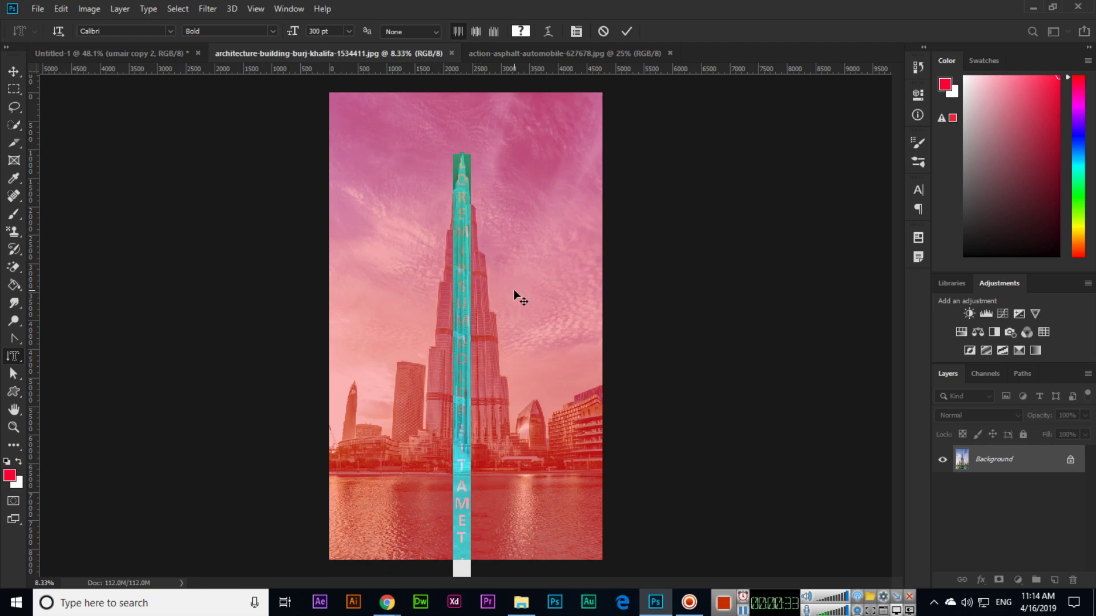
key(BackSpace)
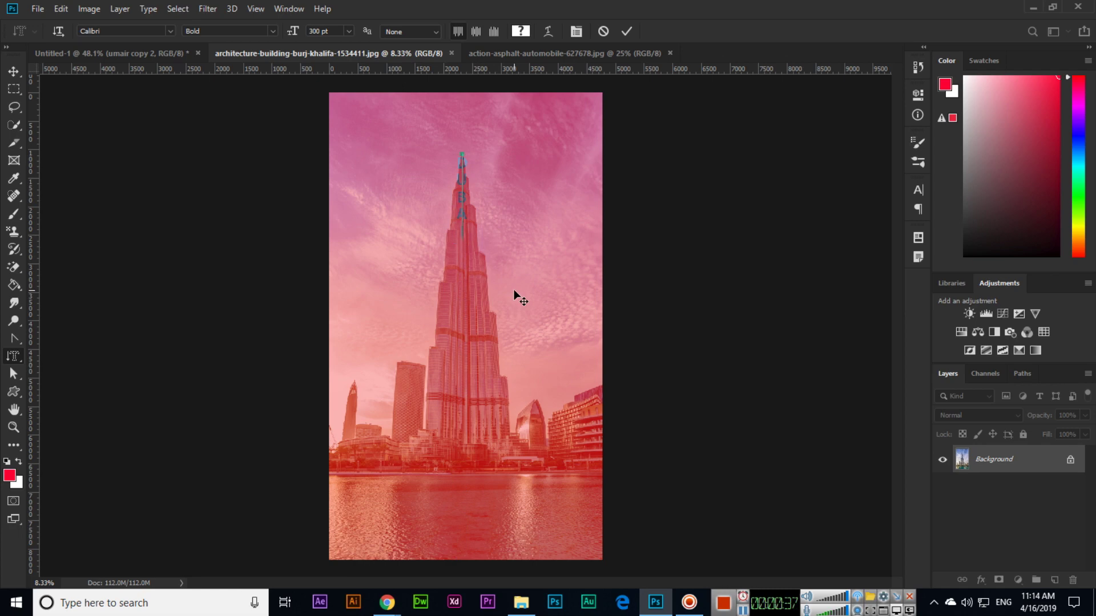
click(14, 70)
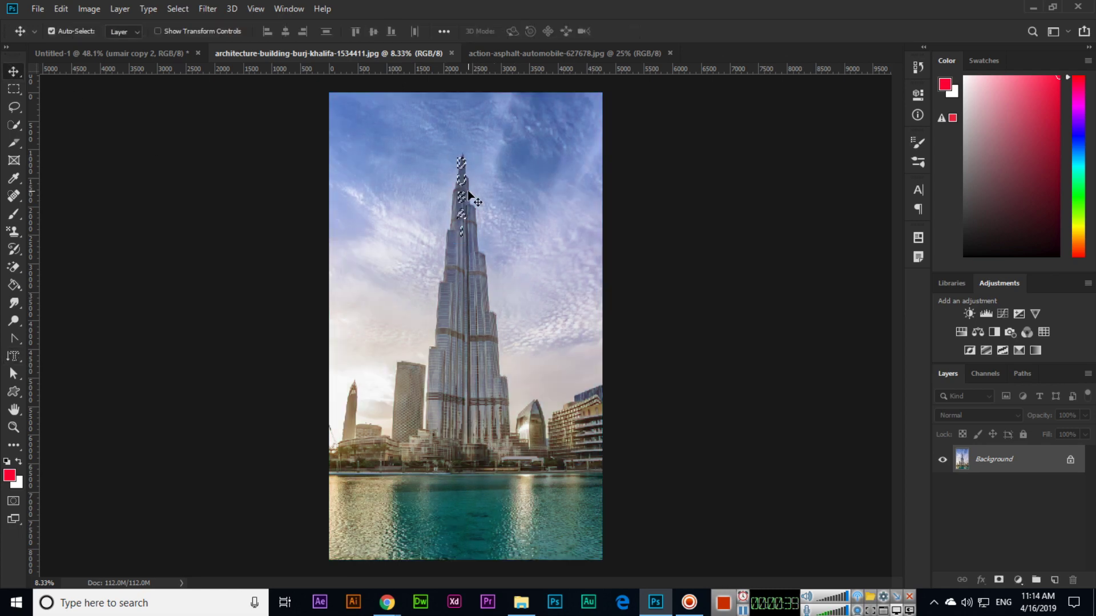
key(ctrl+d)
click(13, 356)
Step: At 700 pt, type DUBAI vertically down the tower and commit it as a selection
click(336, 31)
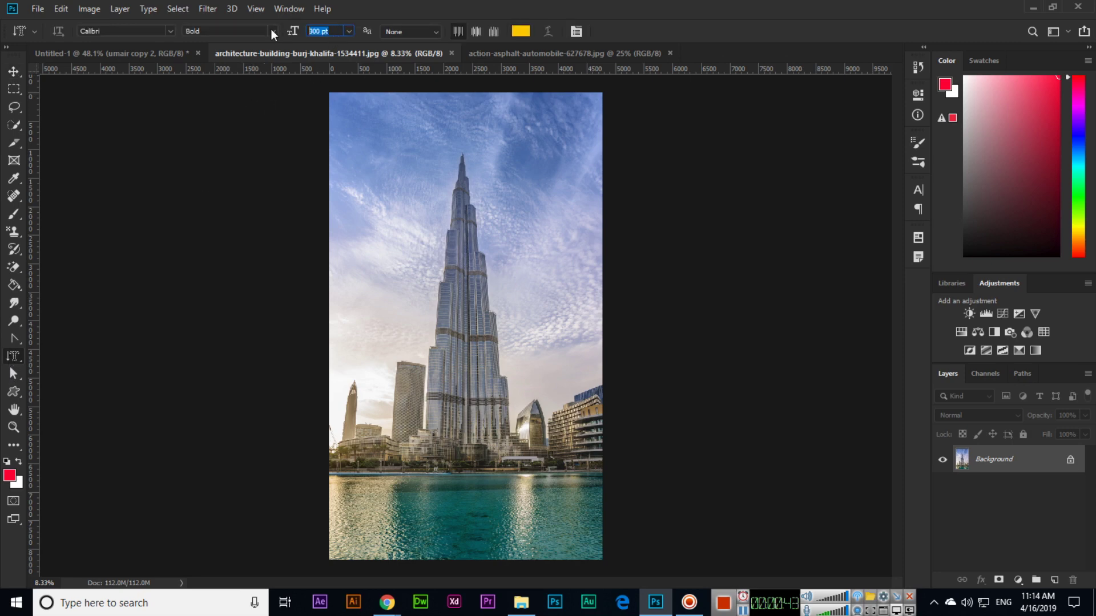
text(700)
key(Return)
click(460, 166)
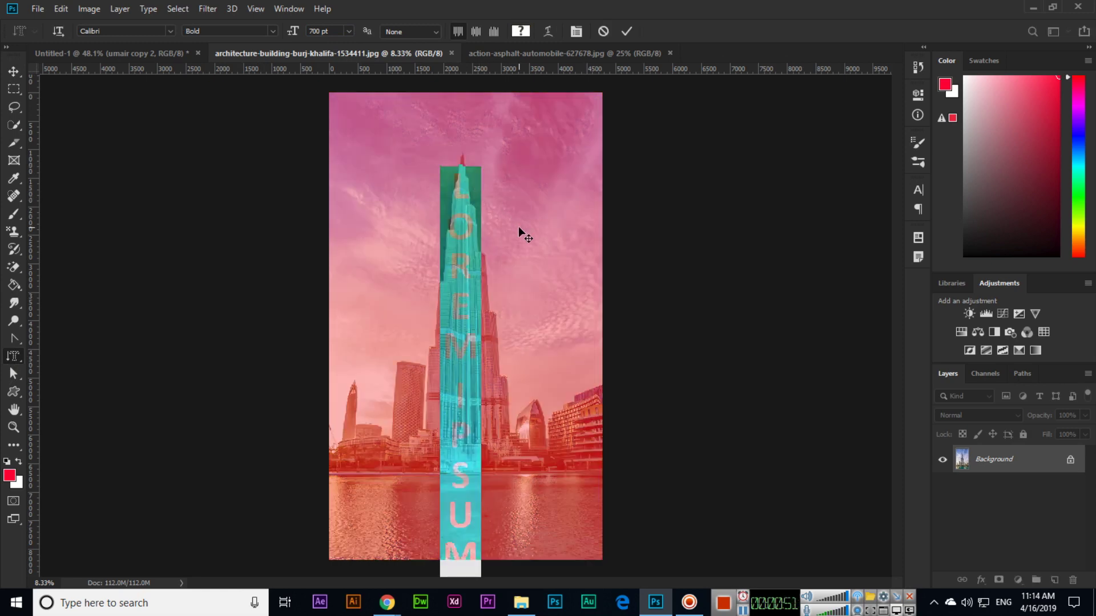
text(DUBAI )
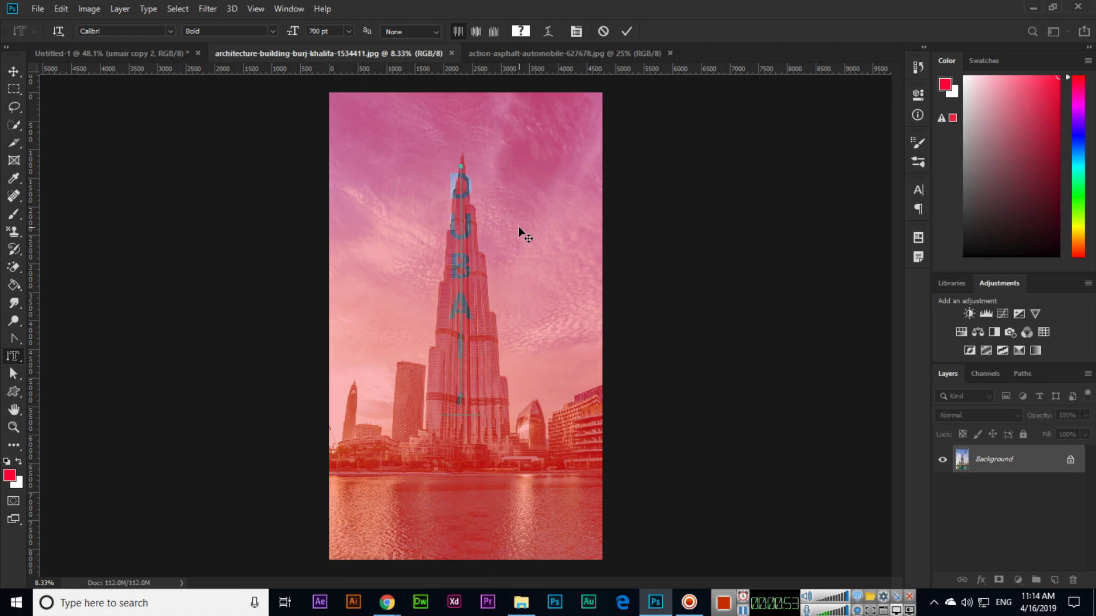
text(UAE)
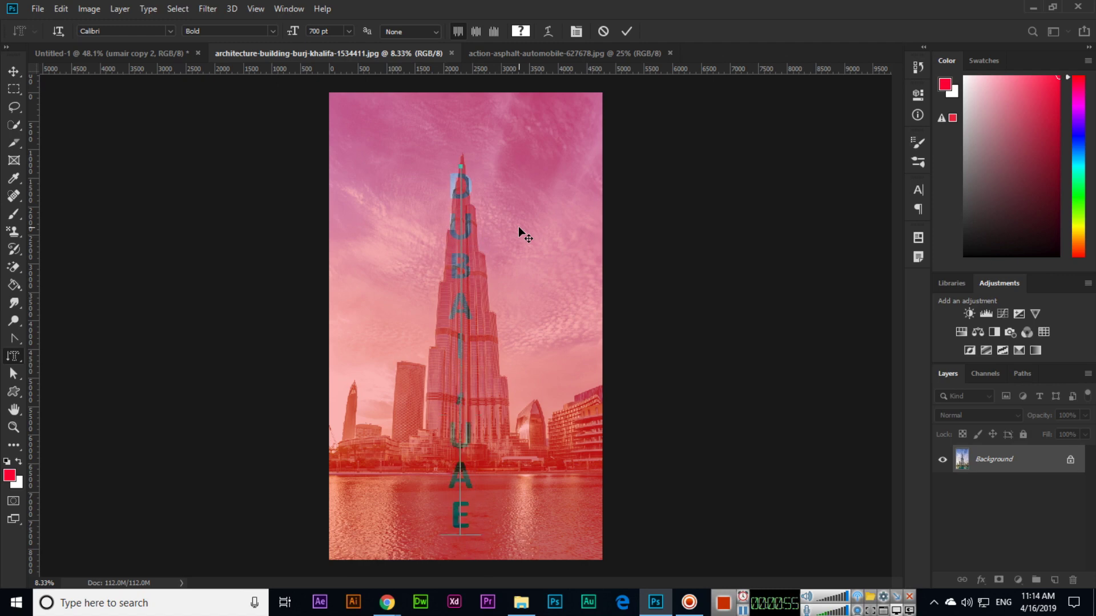
key(BackSpace)
key(BackSpace)
key(BackSpace)
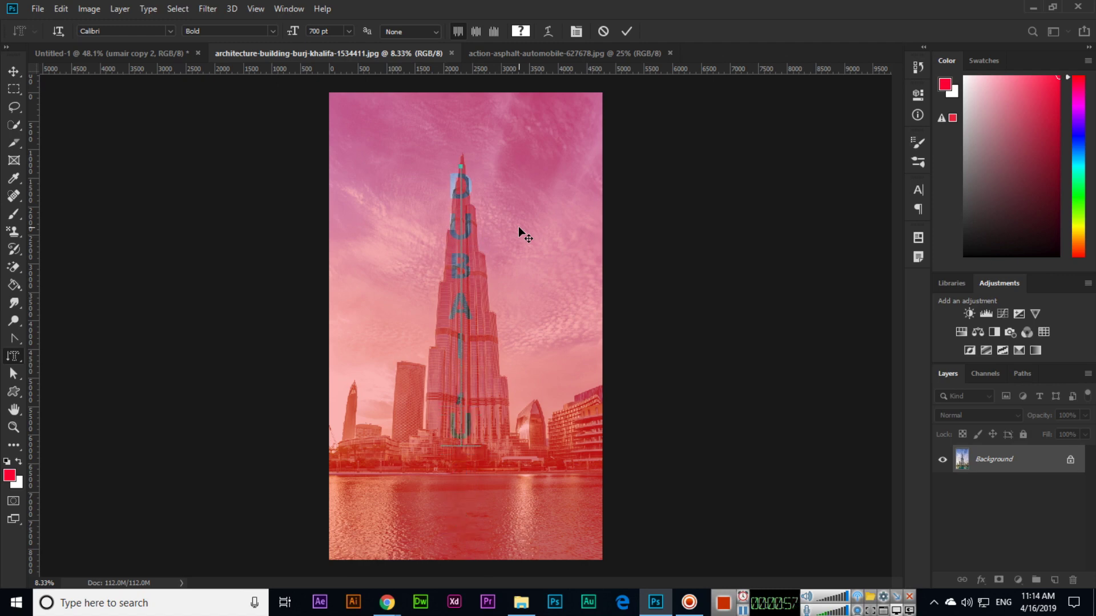
text(UA)
text(E)
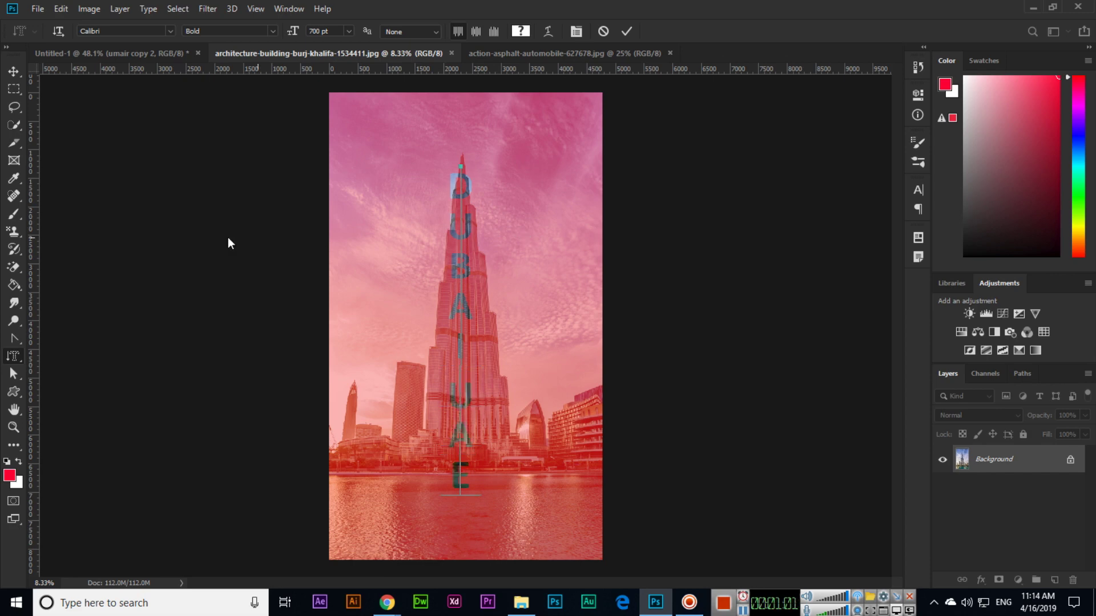
click(14, 72)
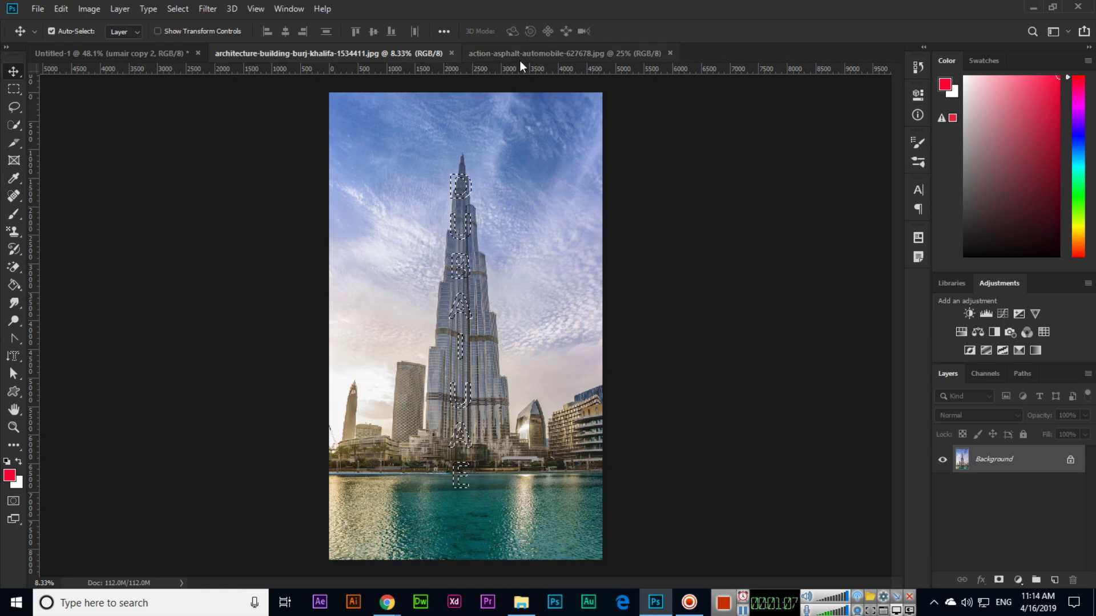
Step: In Untitled-1, delete the UMAIR text layers and paste the textured letters lower down
click(165, 50)
drag(340, 154, 739, 488)
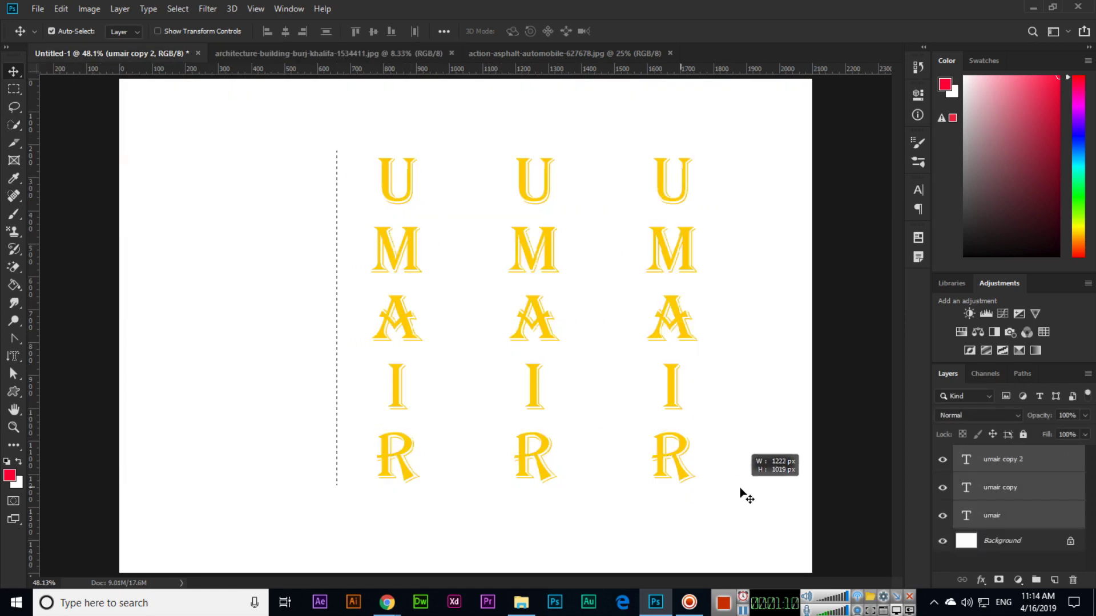
key(Delete)
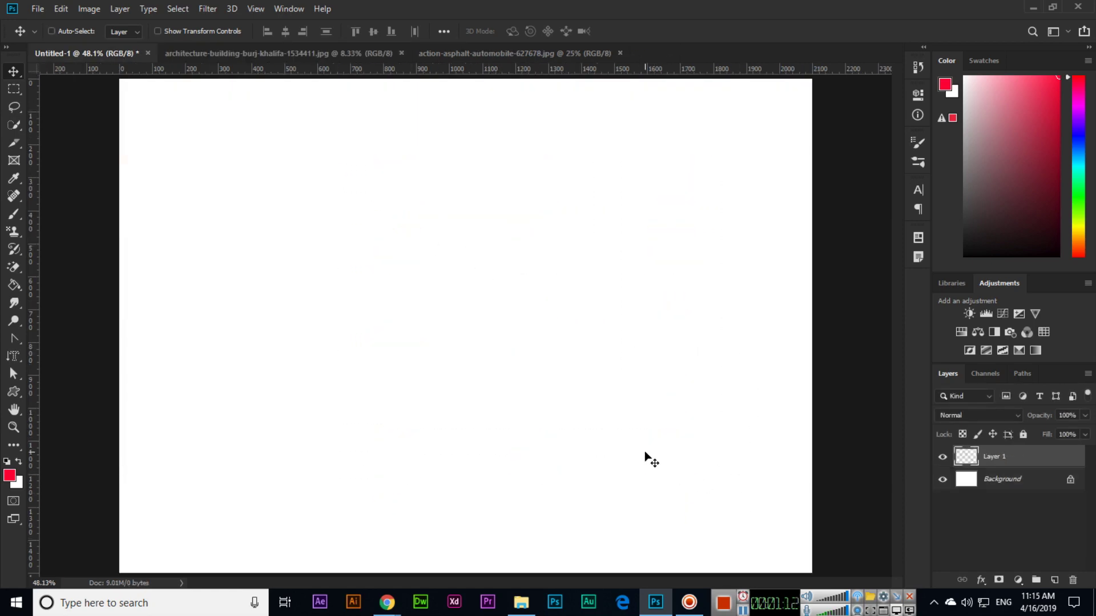
key(ctrl+v)
drag(528, 245, 512, 269)
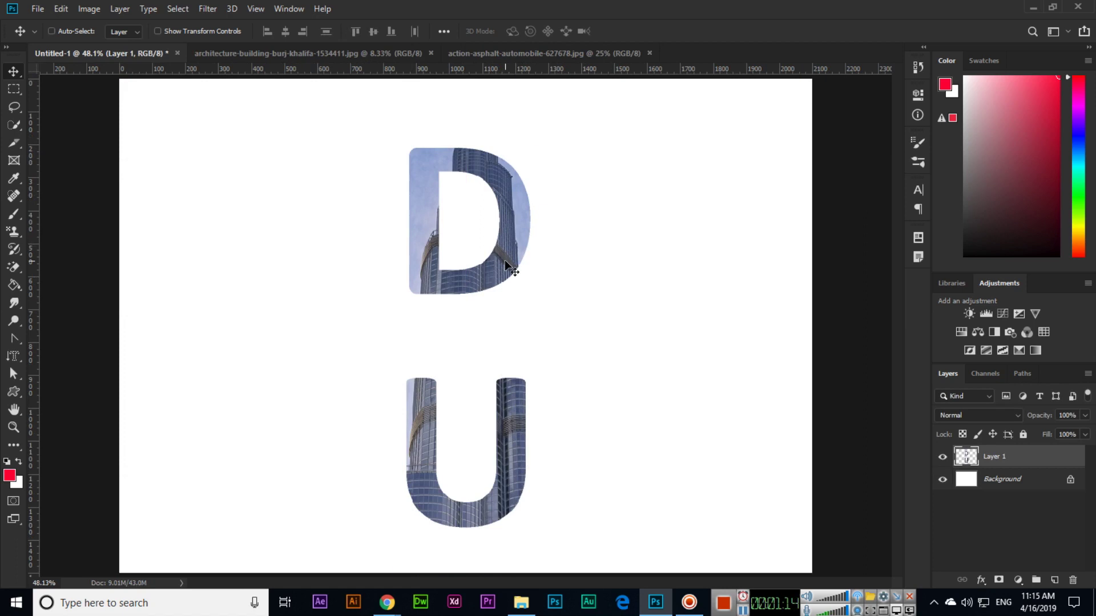
key(ctrl+t)
Step: Scale the DUBAI letters down until all five fit, then shift them left
drag(535, 148, 517, 246)
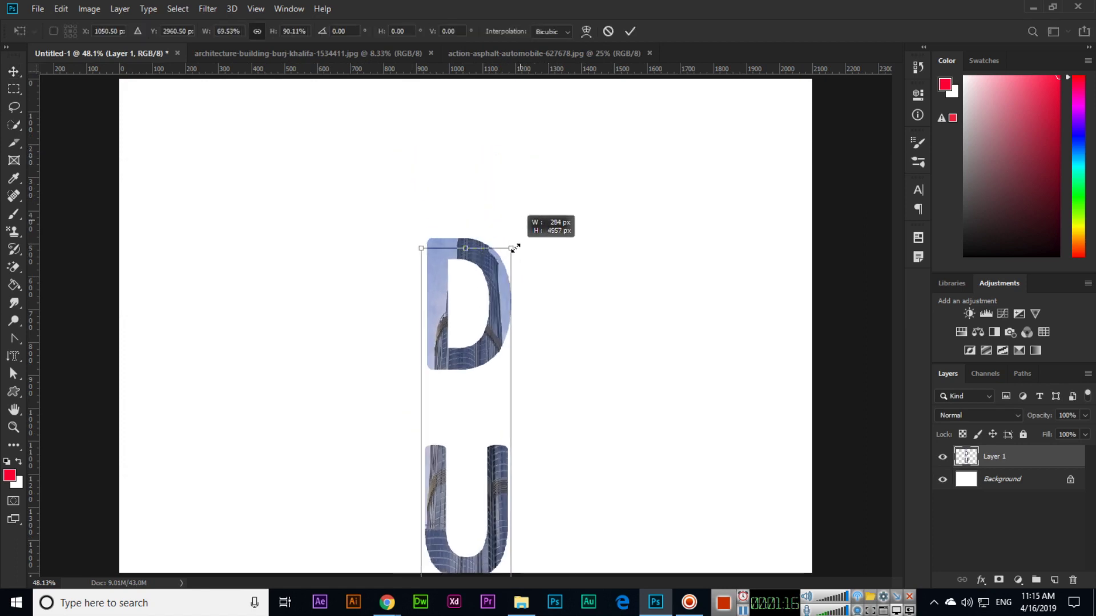
key(Return)
key(ctrl+t)
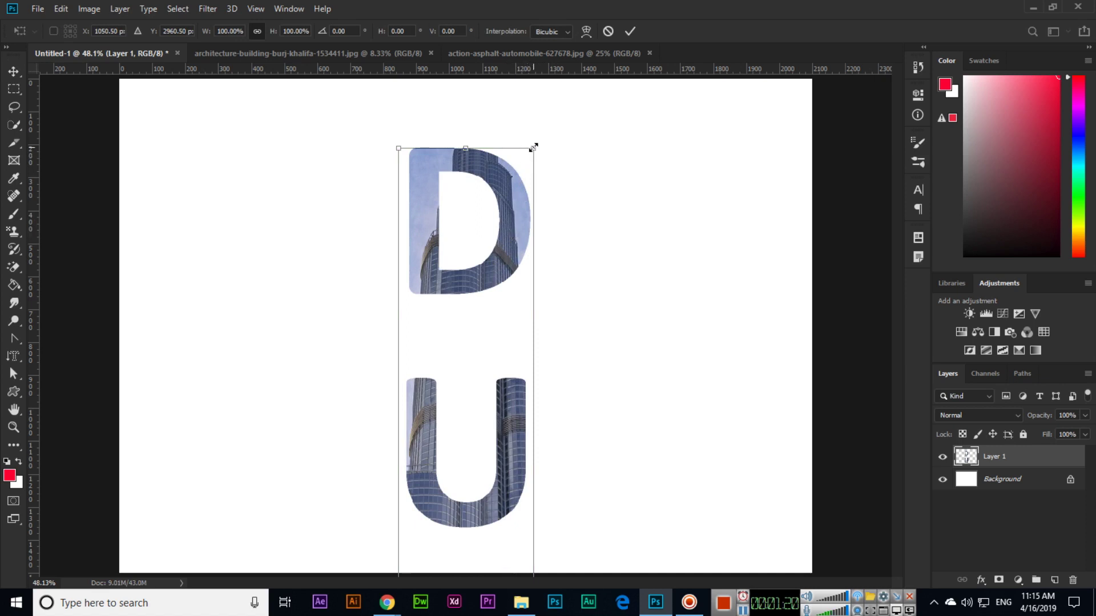
drag(534, 149, 500, 385)
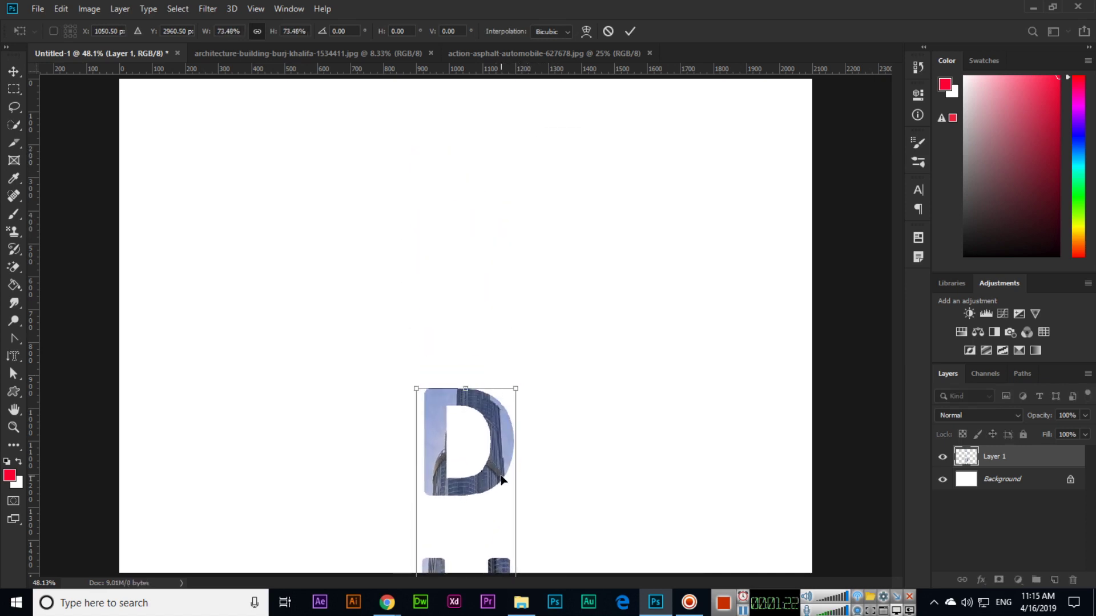
drag(480, 428, 492, 219)
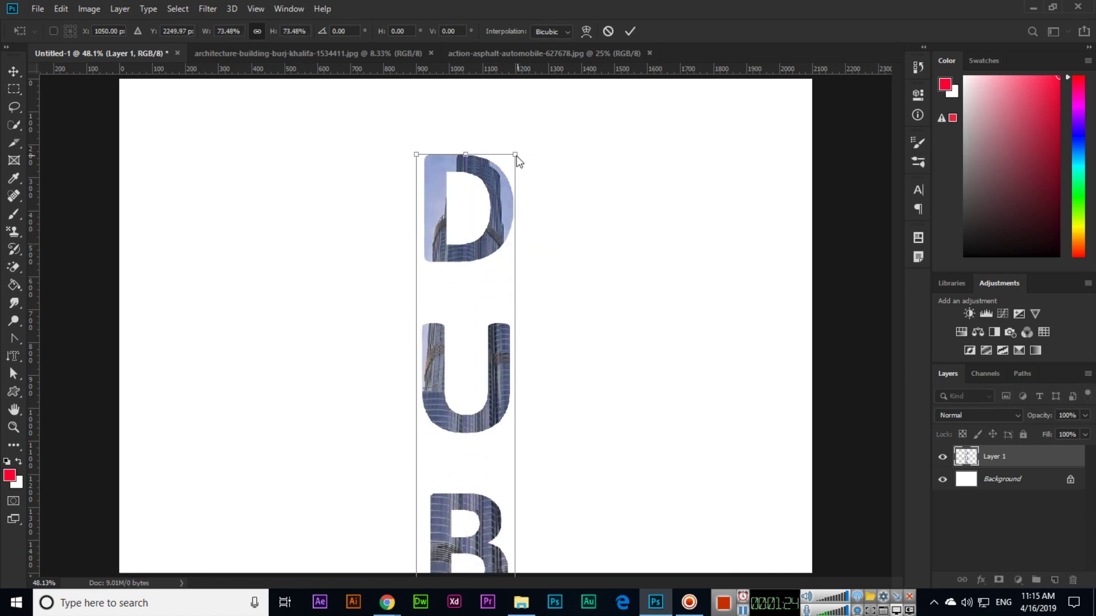
mouse_move(515, 154)
mouse_down()
mouse_move(496, 338)
mouse_move(491, 184)
mouse_up()
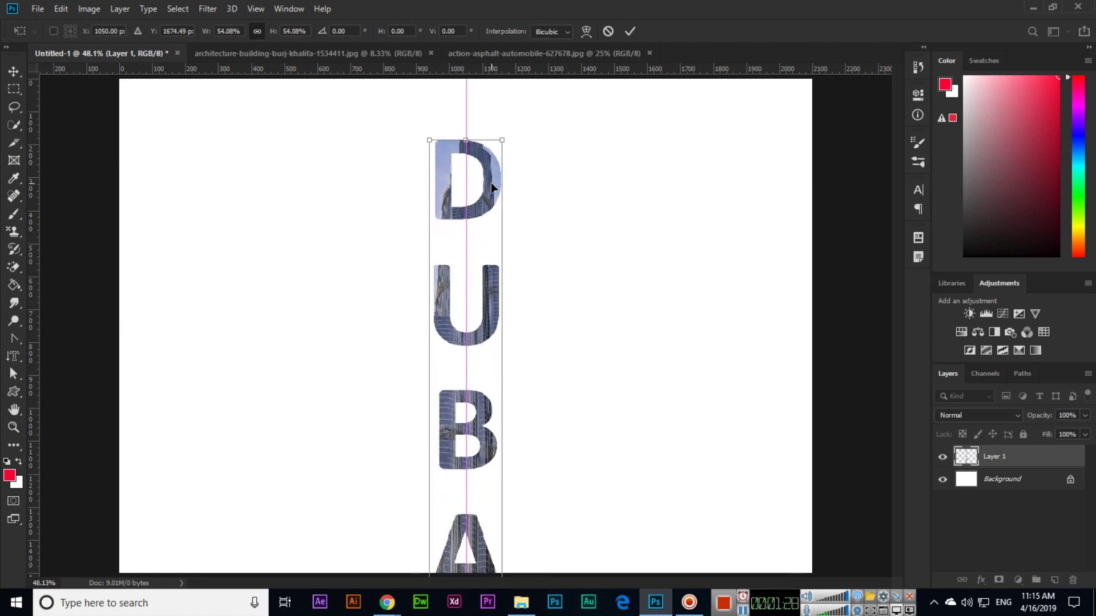
mouse_move(504, 137)
mouse_down()
mouse_move(495, 282)
mouse_move(462, 154)
mouse_up()
key(Return)
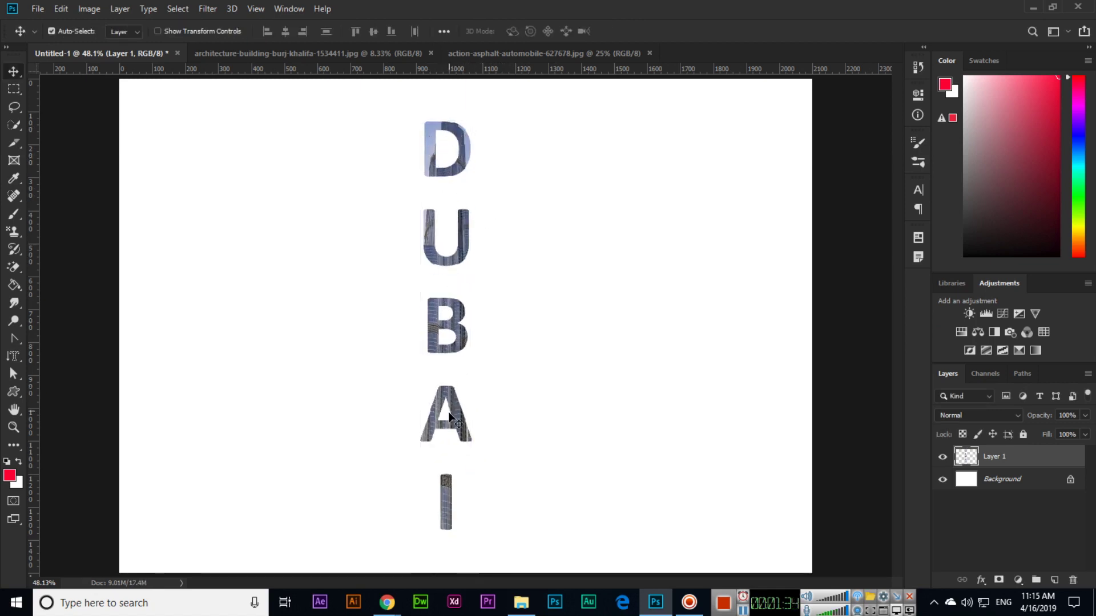
drag(468, 166, 292, 158)
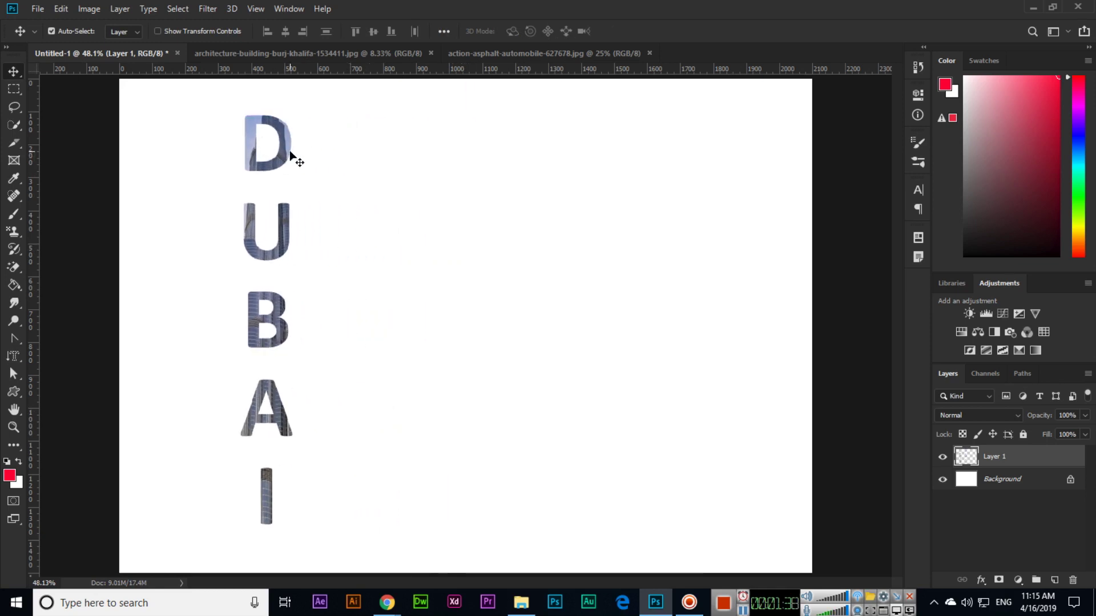